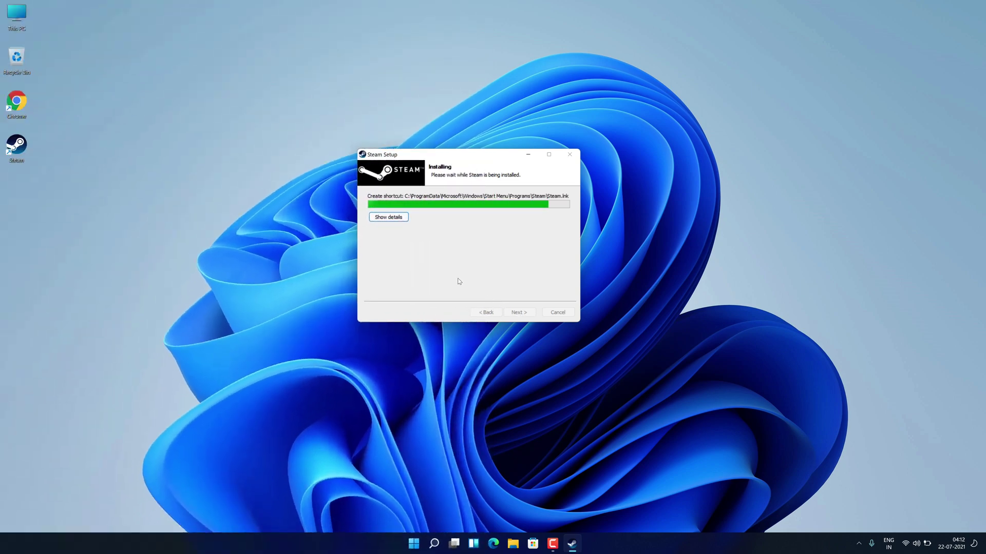
pyautogui.scroll(-5, 312, 258)
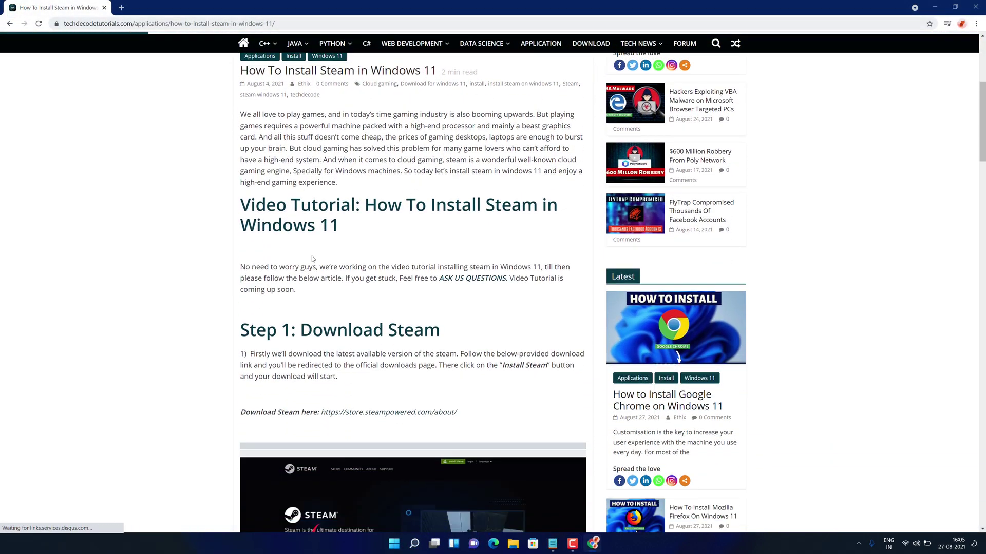
pyautogui.scroll(-2, 312, 258)
pyautogui.moveTo(240, 237); pyautogui.dragTo(440, 238)
pyautogui.scroll(-1, 443, 240)
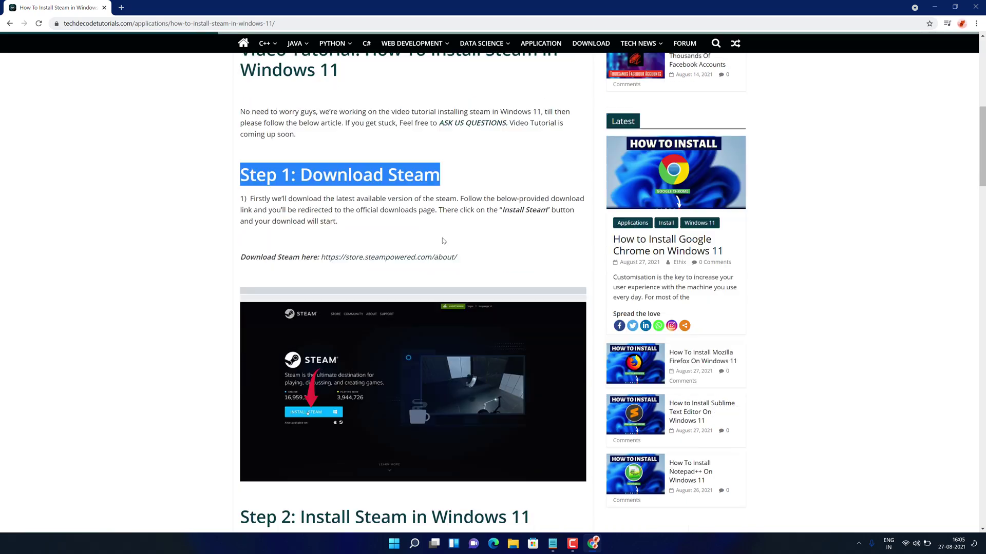
pyautogui.scroll(-5, 443, 241)
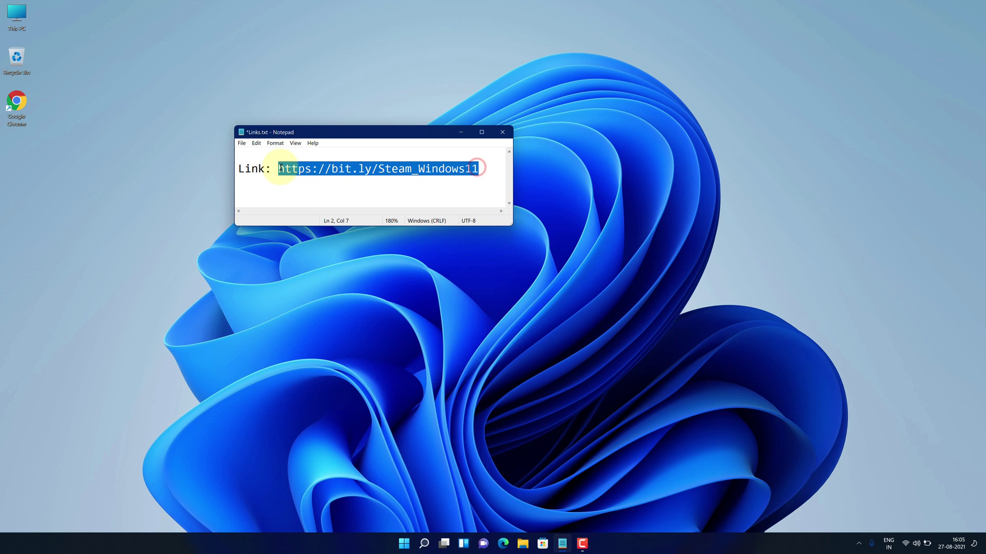
pyautogui.rightClick(278, 169)
pyautogui.click(287, 196)
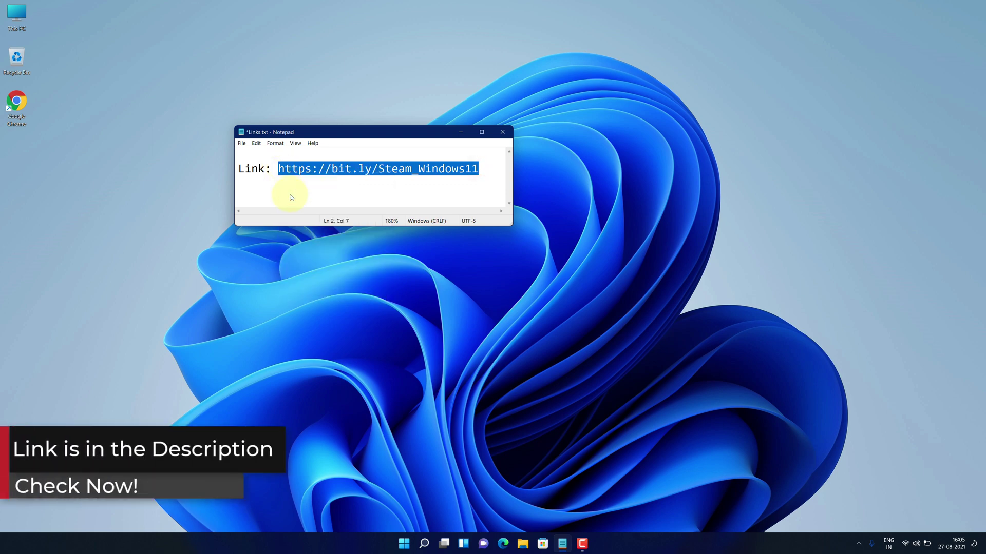
pyautogui.doubleClick(17, 109)
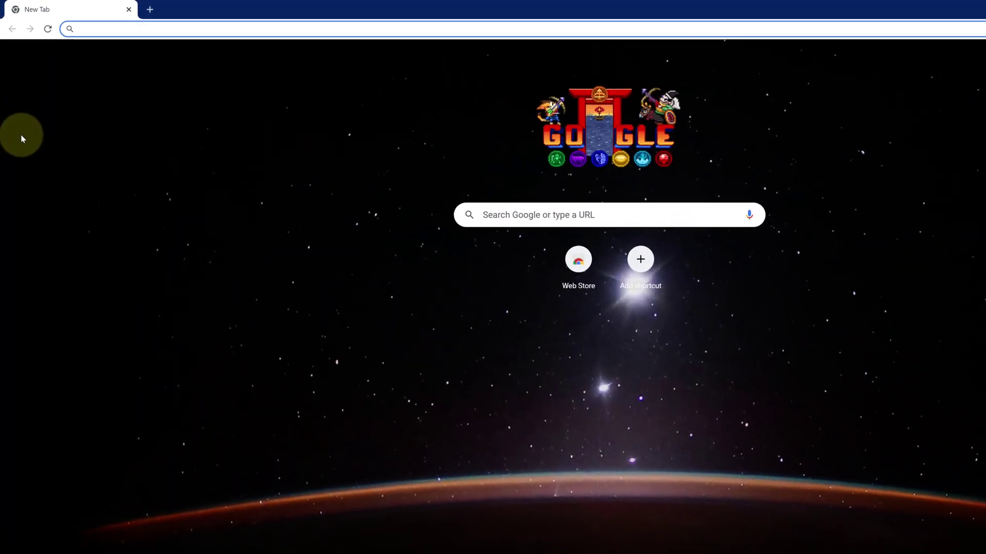
pyautogui.rightClick(107, 31)
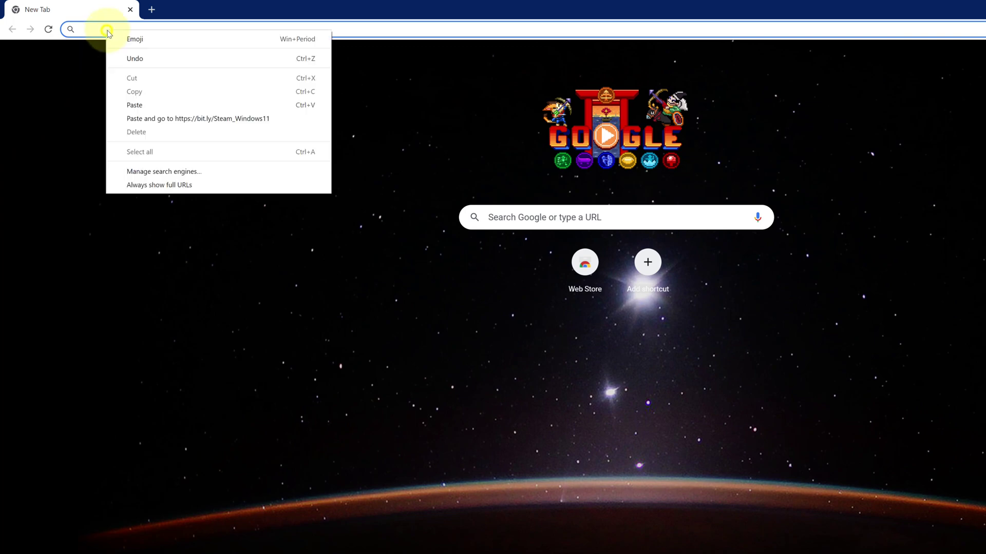
pyautogui.click(130, 103)
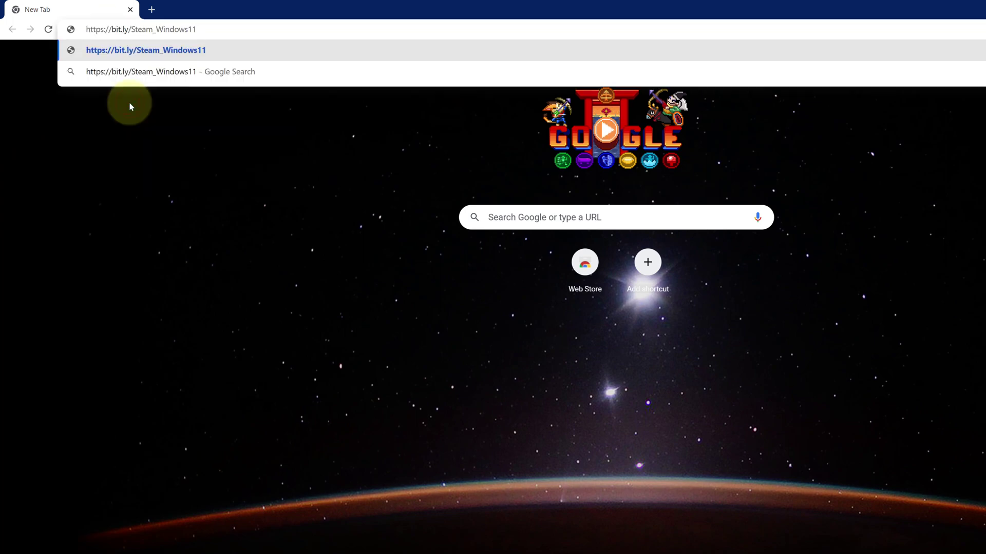
pyautogui.press('Return')
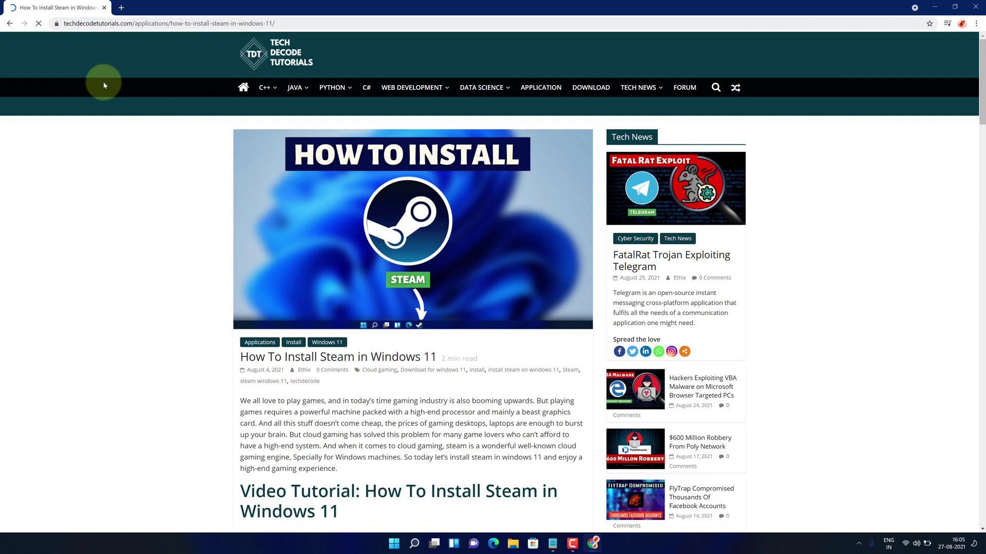
# Review the article's download and installation instructions for Steam on Windows 11 through to its final step.
pyautogui.scroll(-5, 312, 257)
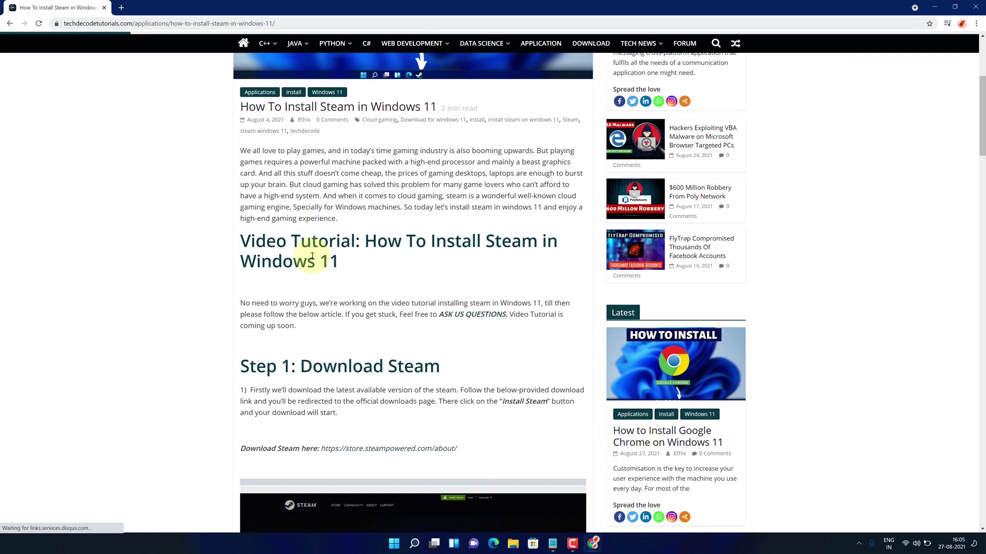
pyautogui.scroll(-3, 312, 256)
pyautogui.moveTo(241, 237); pyautogui.dragTo(440, 237)
pyautogui.scroll(-7, 441, 236)
pyautogui.moveTo(241, 221); pyautogui.dragTo(529, 222)
pyautogui.scroll(-20, 482, 293)
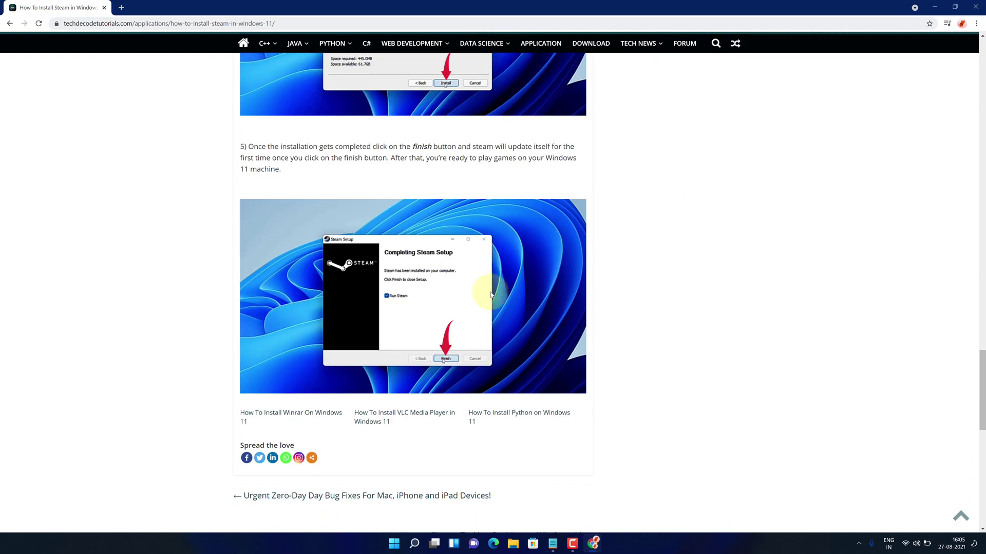
pyautogui.scroll(20, 492, 296)
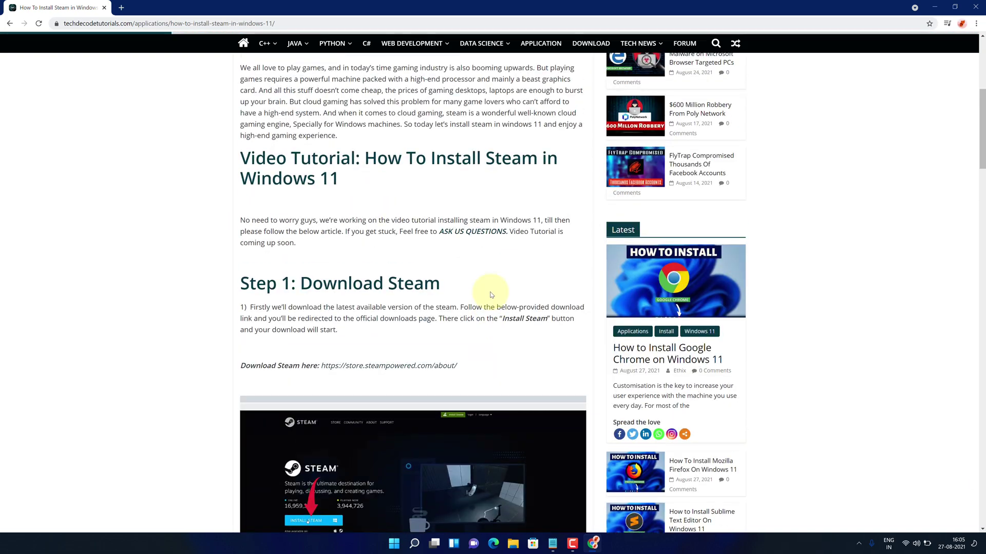
# Open the official Steam page from the article's download link and download the Windows installer.
pyautogui.moveTo(243, 367); pyautogui.dragTo(303, 367)
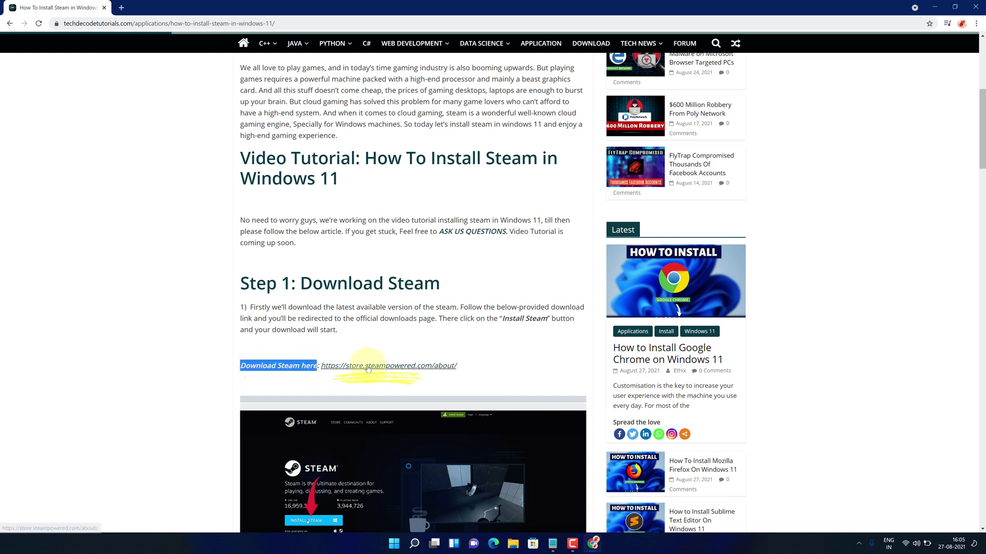
pyautogui.click(367, 367)
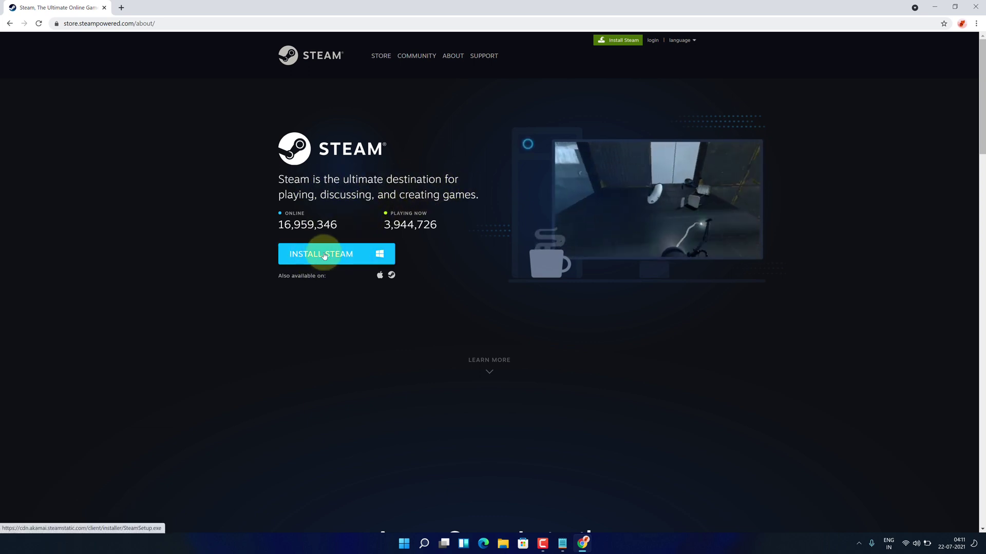
pyautogui.click(319, 256)
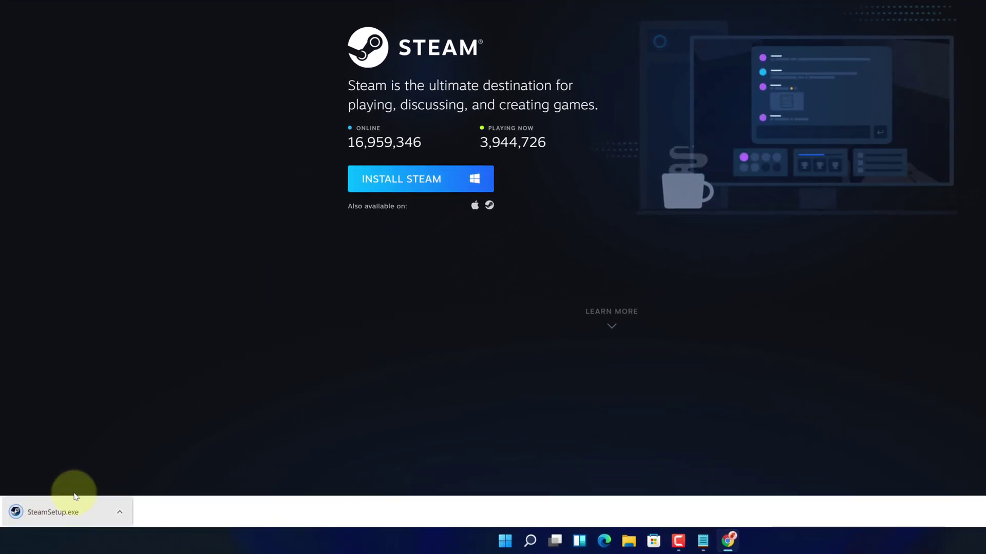
# Show the downloaded SteamSetup.exe in its folder and launch it.
pyautogui.click(119, 513)
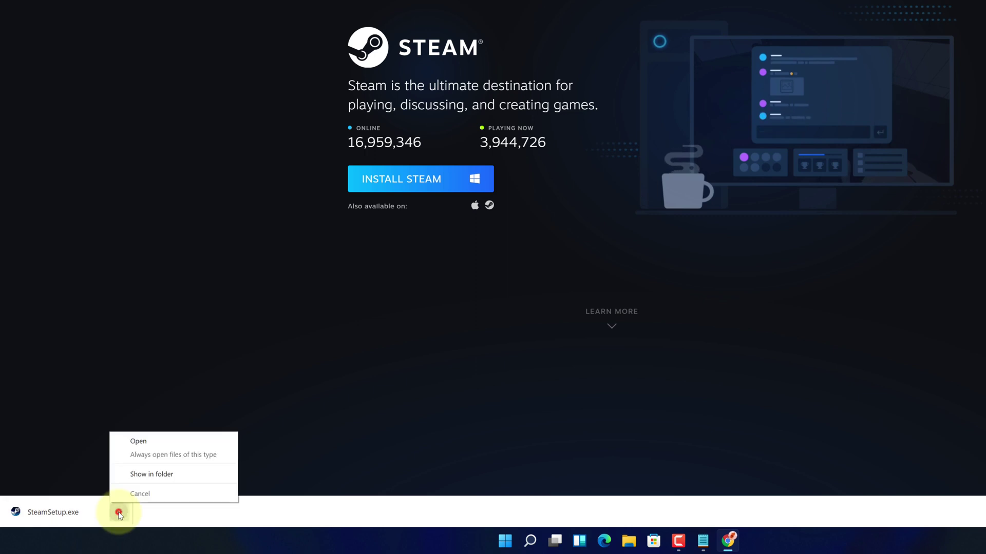
pyautogui.click(141, 474)
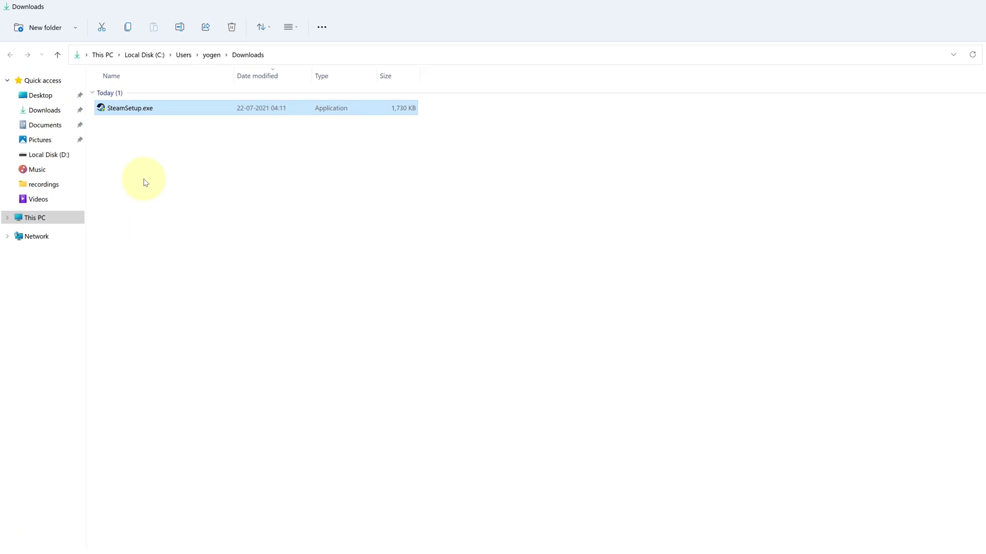
pyautogui.doubleClick(138, 112)
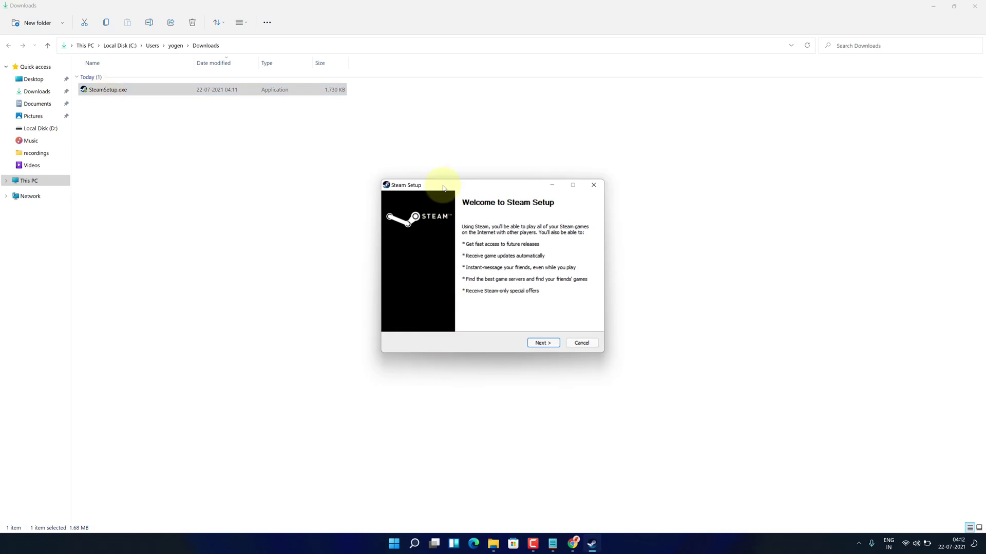
# Reposition the Steam Setup window and close the Downloads folder, the browser and the Links.txt note behind it.
pyautogui.moveTo(443, 188); pyautogui.dragTo(419, 180)
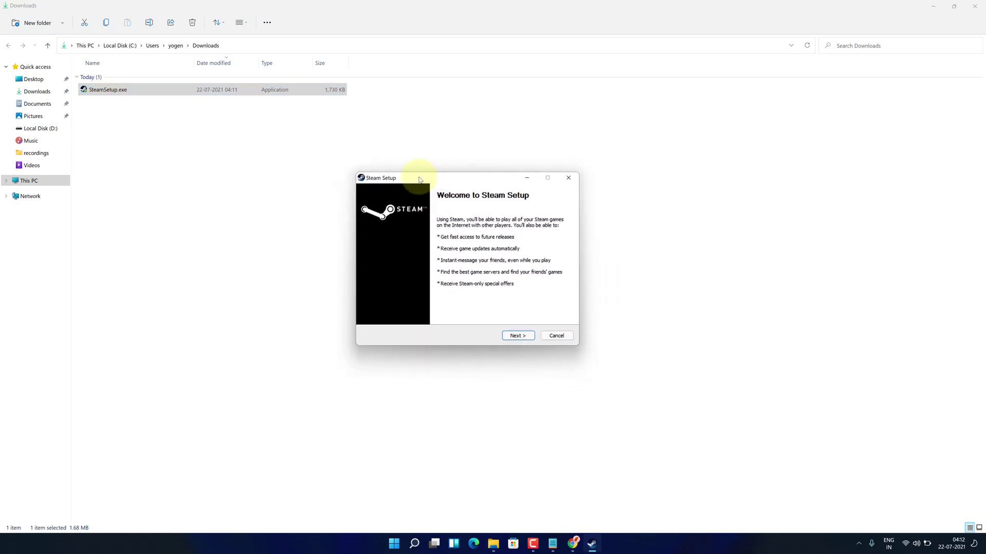
pyautogui.click(979, 5)
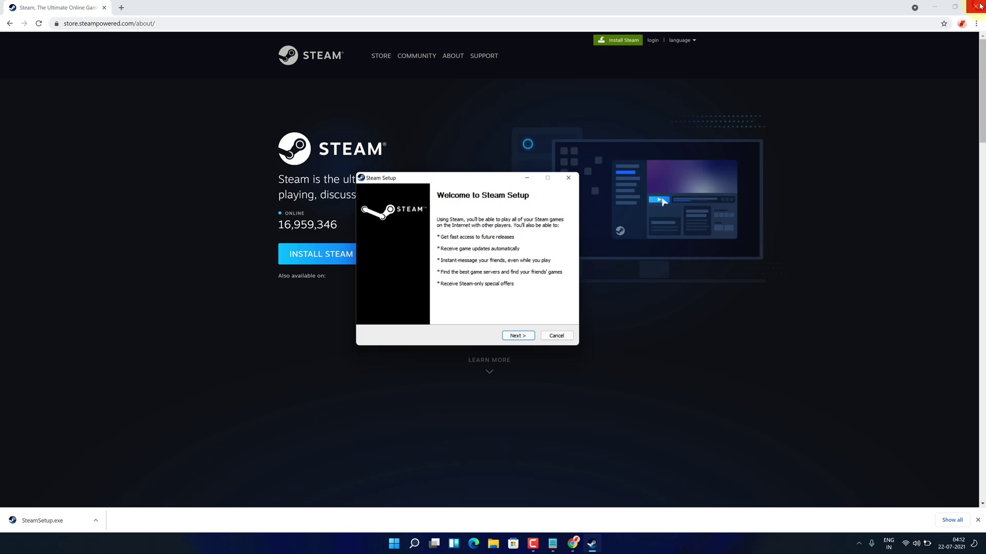
pyautogui.click(977, 6)
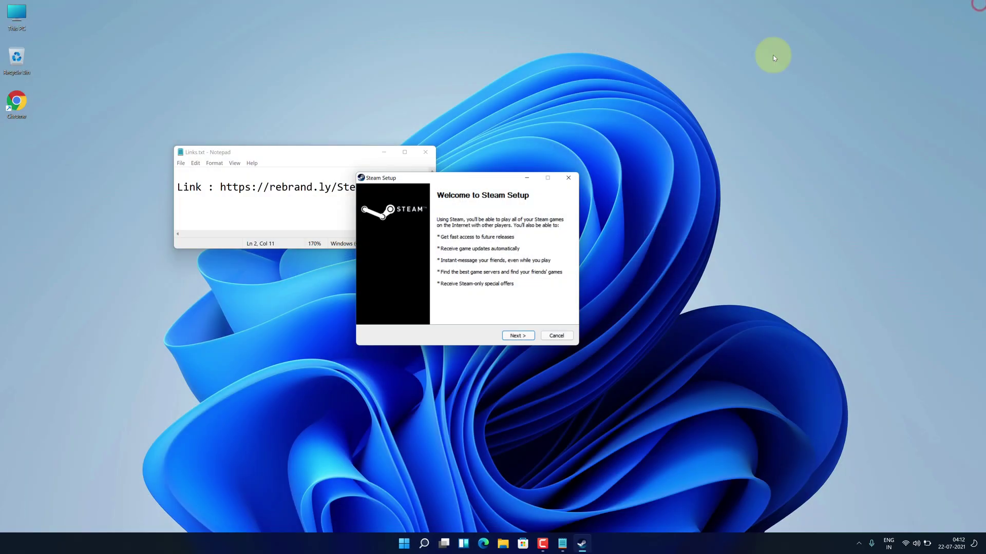
pyautogui.click(425, 152)
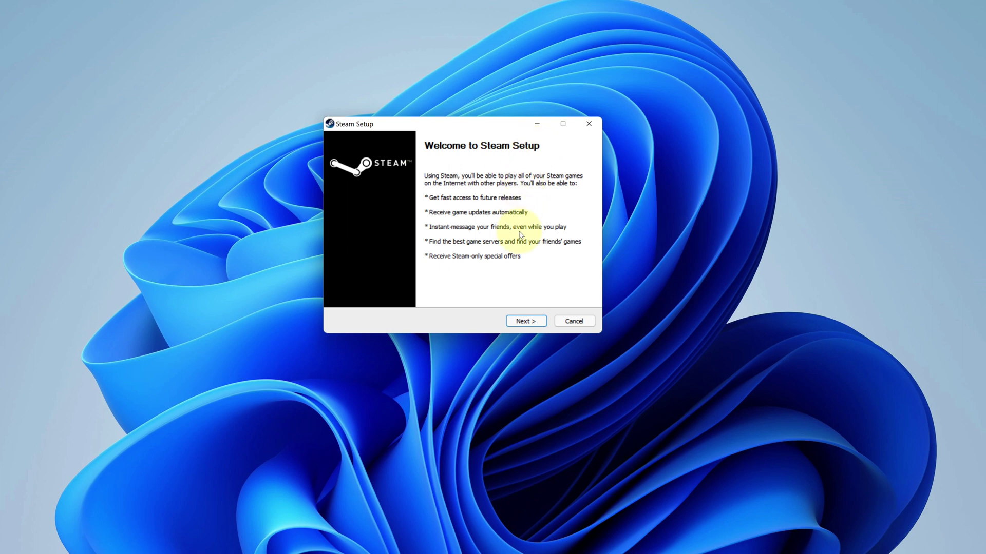
# Install Steam in English to C:\Program Files (x86)\Steam and finish the setup with Run Steam enabled.
pyautogui.click(522, 323)
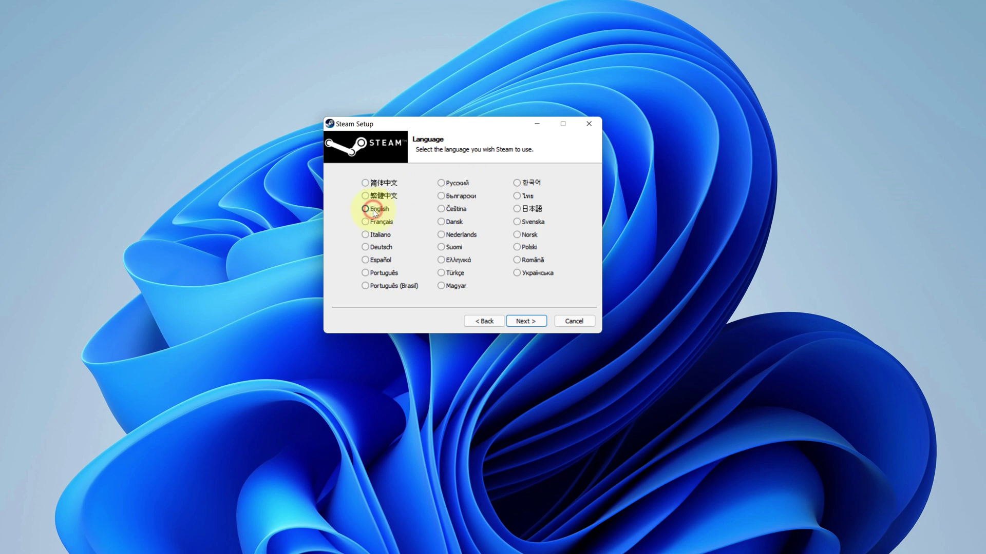
pyautogui.click(523, 323)
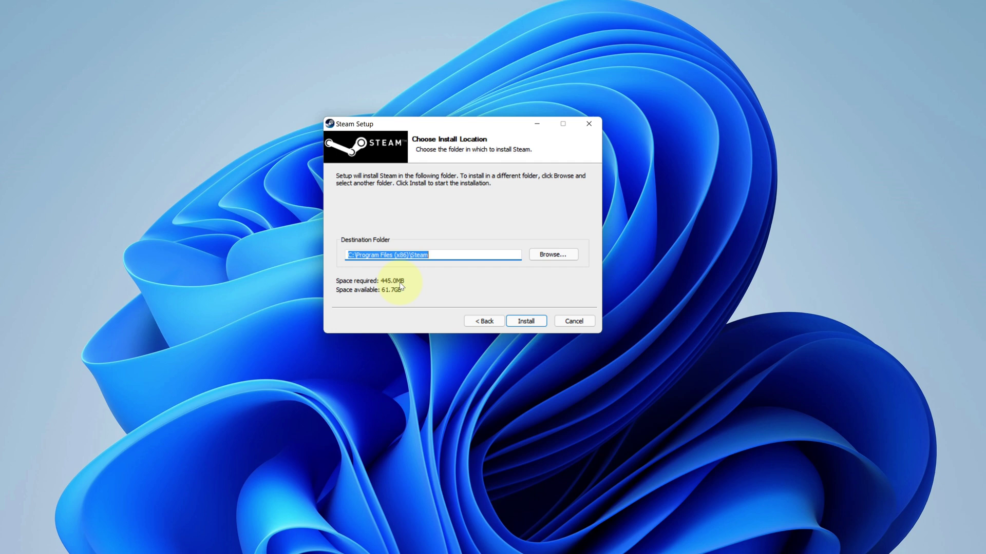
pyautogui.click(526, 321)
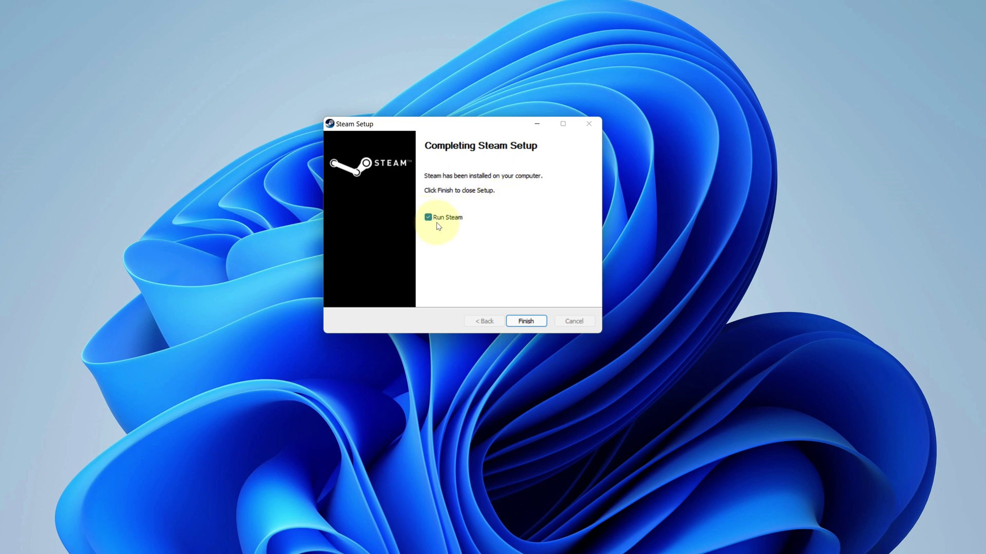
pyautogui.click(520, 321)
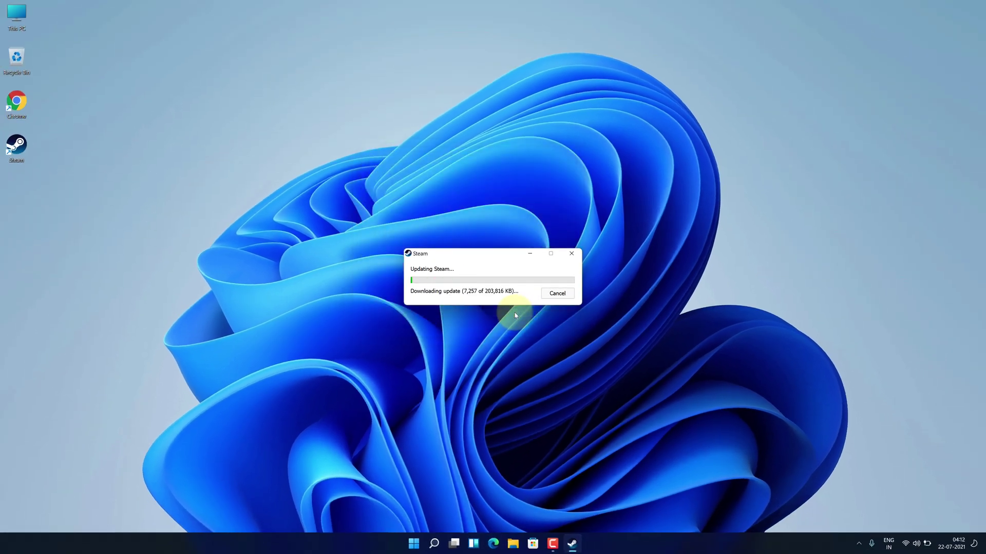
pyautogui.moveTo(482, 256); pyautogui.dragTo(462, 231)
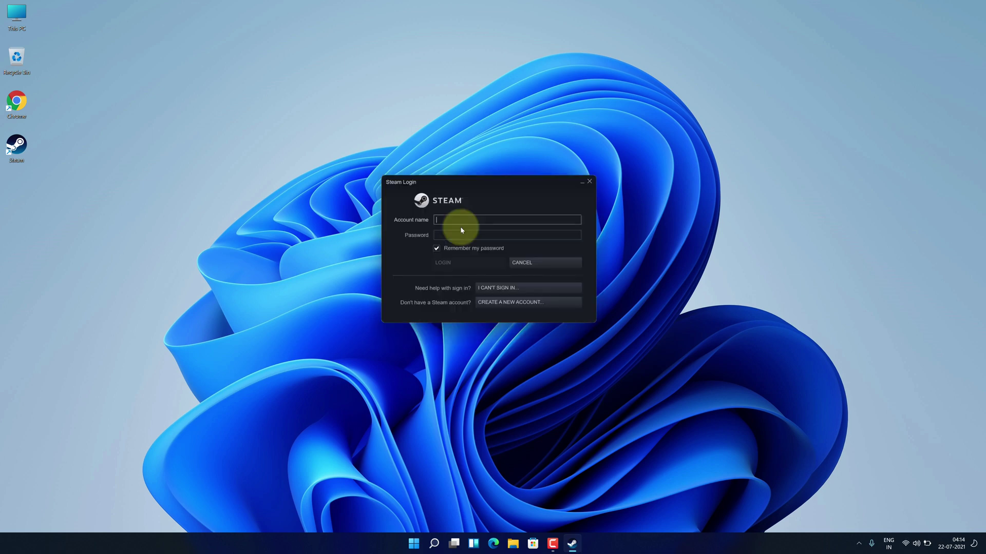
# Log in to Steam with the account name and account password, keeping Remember my password enabled.
pyautogui.write('0')
pyautogui.press('Tab')
pyautogui.write('****')
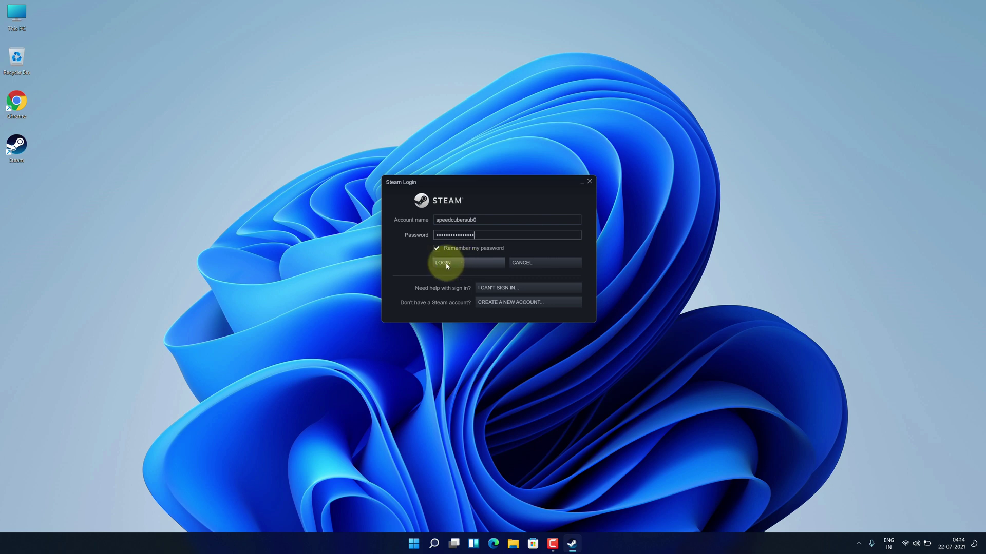
pyautogui.click(449, 265)
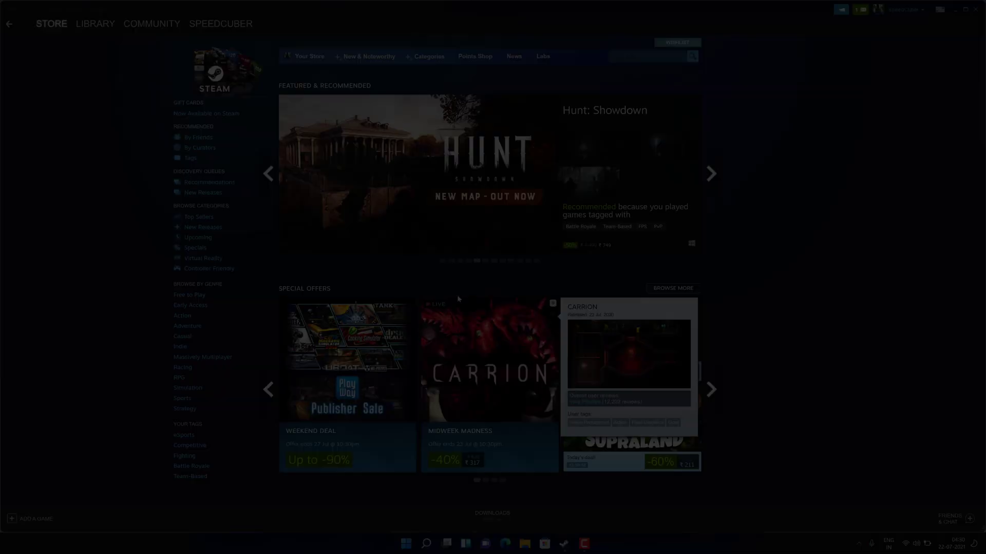